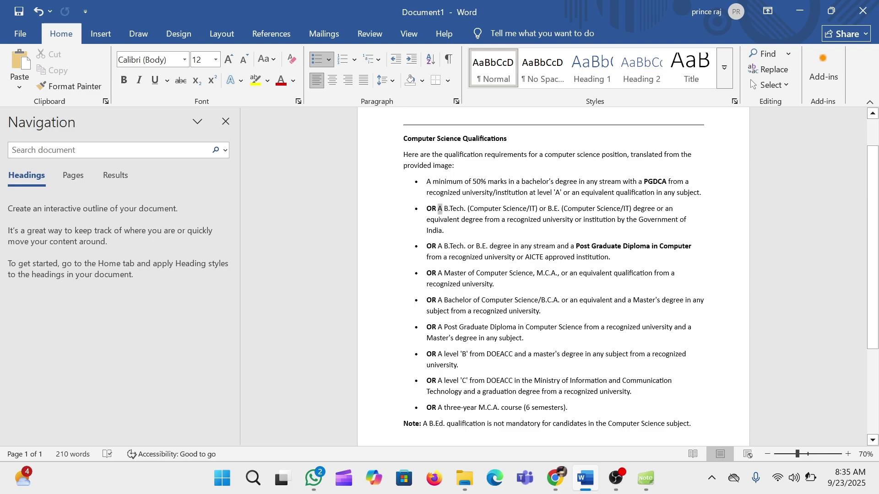
- Read through the computer science qualification requirements in the document, down to the B.Ed. note
{"action": "left_click_drag", "start_coordinate": [438, 209], "coordinate": [470, 236]}
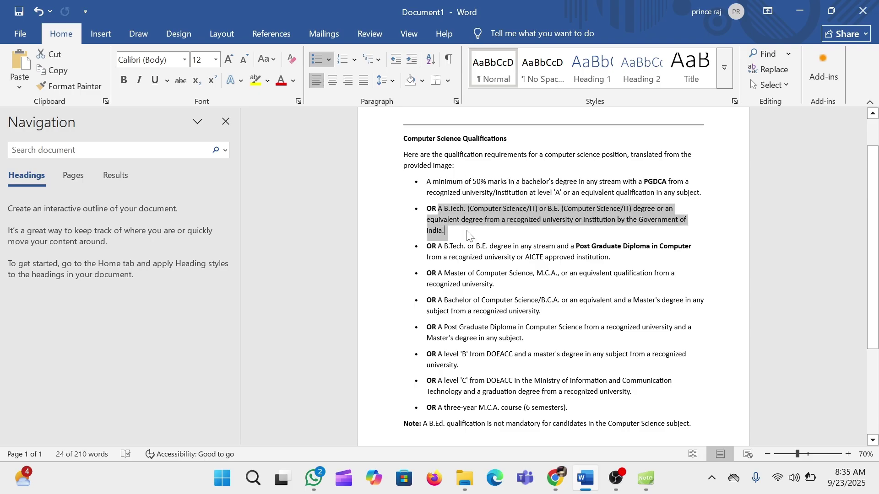
{"action": "left_click", "coordinate": [469, 236]}
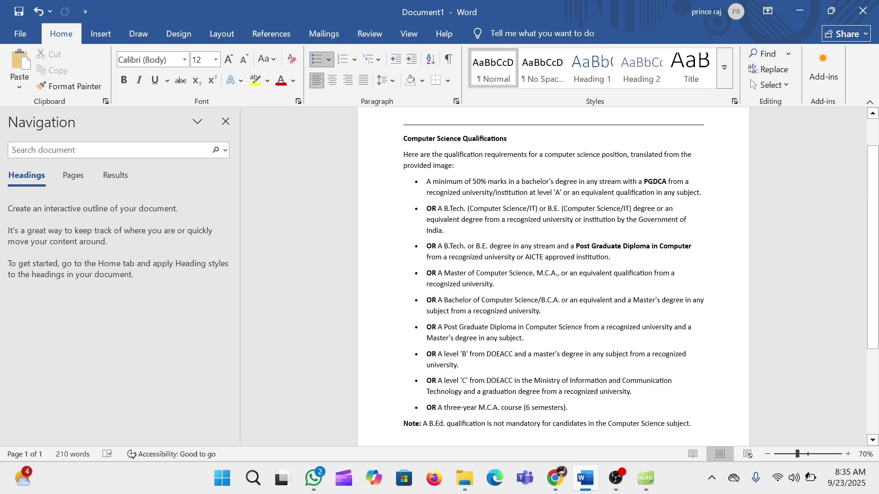
{"action": "scroll", "coordinate": [554, 275], "scroll_direction": "down", "scroll_amount": 2}
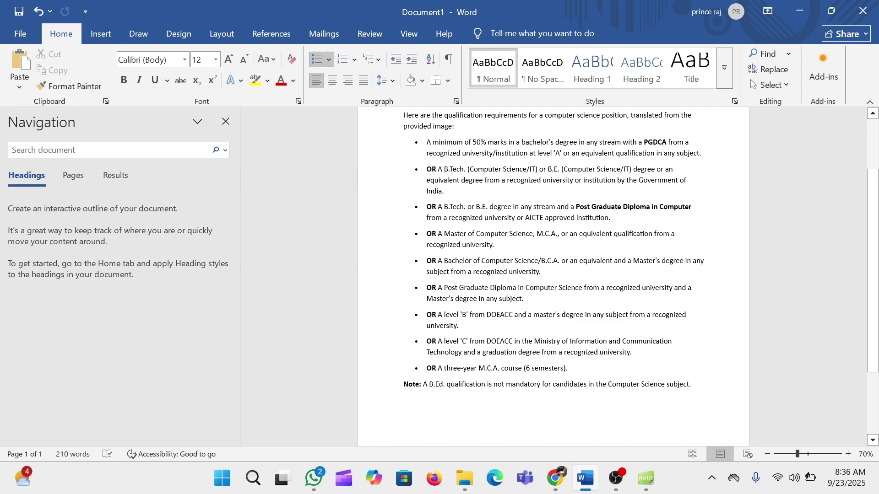
{"action": "scroll", "coordinate": [553, 247], "scroll_direction": "down", "scroll_amount": 1}
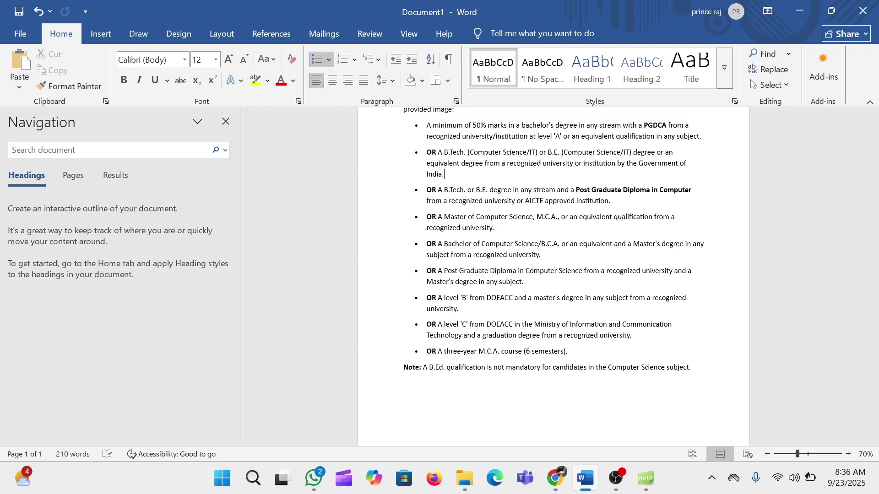
- Switch to the STET application form in Chrome and review the graduation, post-graduation and B.Ed/Equivalent qualification sections
{"action": "key", "text": "alt+Tab"}
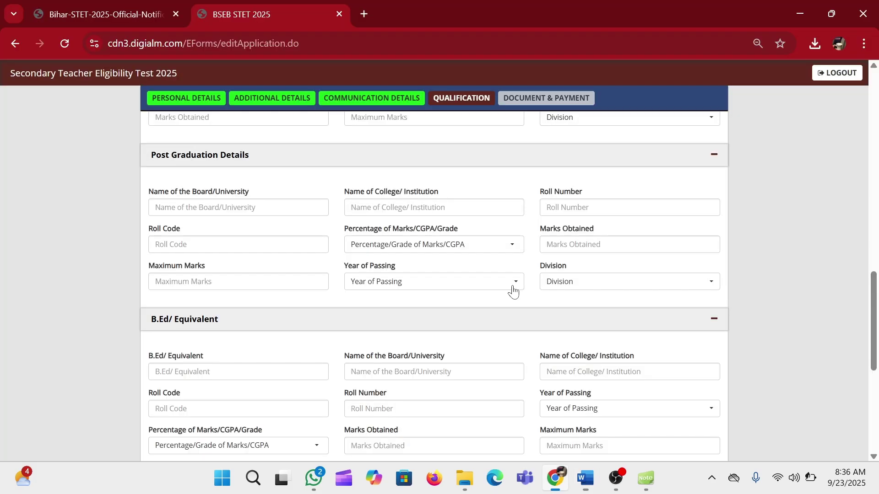
{"action": "scroll", "coordinate": [427, 349], "scroll_direction": "down", "scroll_amount": 3}
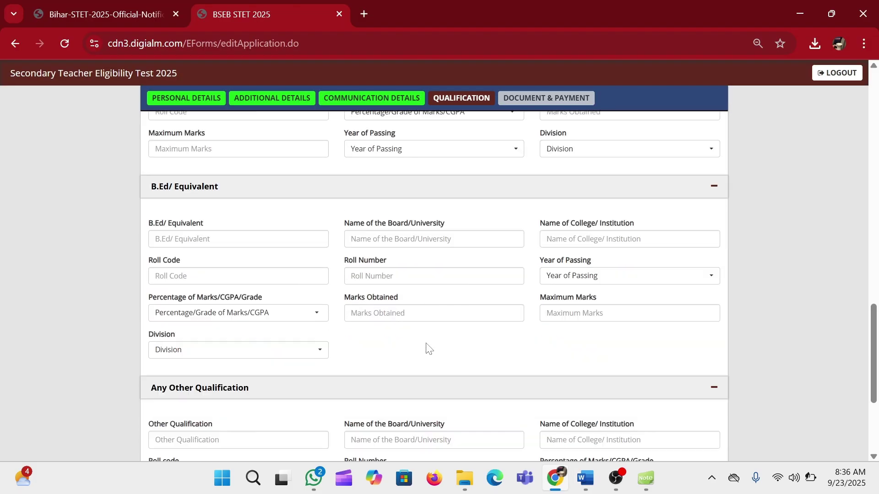
{"action": "scroll", "coordinate": [427, 349], "scroll_direction": "up", "scroll_amount": 3}
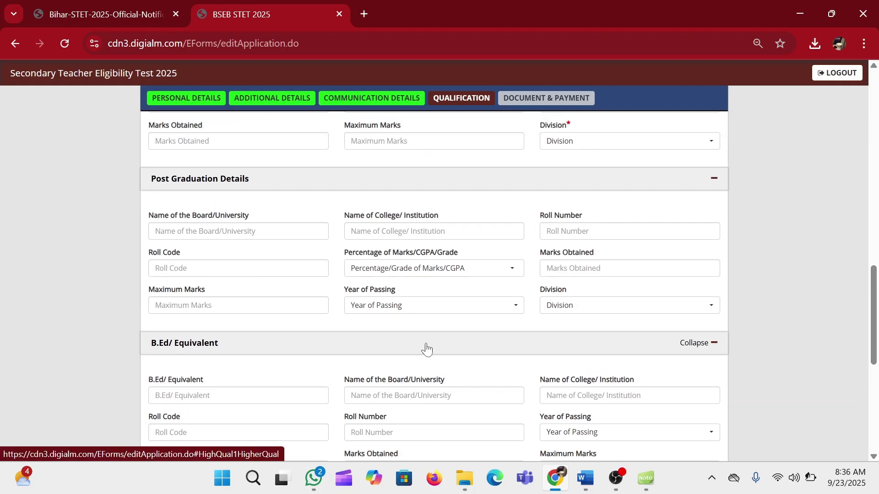
{"action": "scroll", "coordinate": [426, 348], "scroll_direction": "up", "scroll_amount": 3}
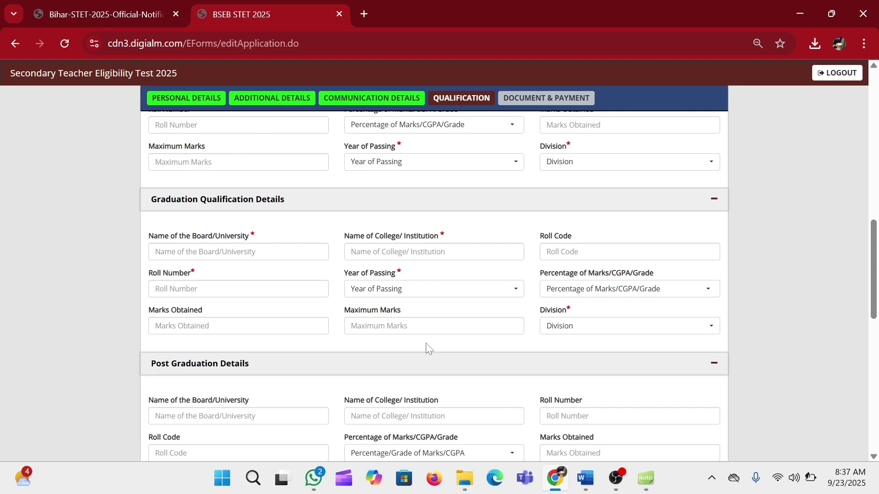
{"action": "scroll", "coordinate": [427, 348], "scroll_direction": "up", "scroll_amount": 1}
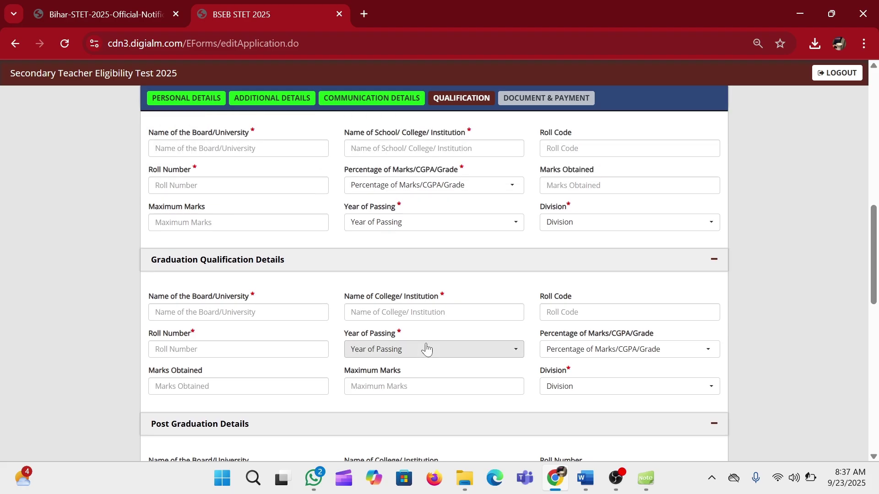
{"action": "scroll", "coordinate": [240, 143], "scroll_direction": "up", "scroll_amount": 5}
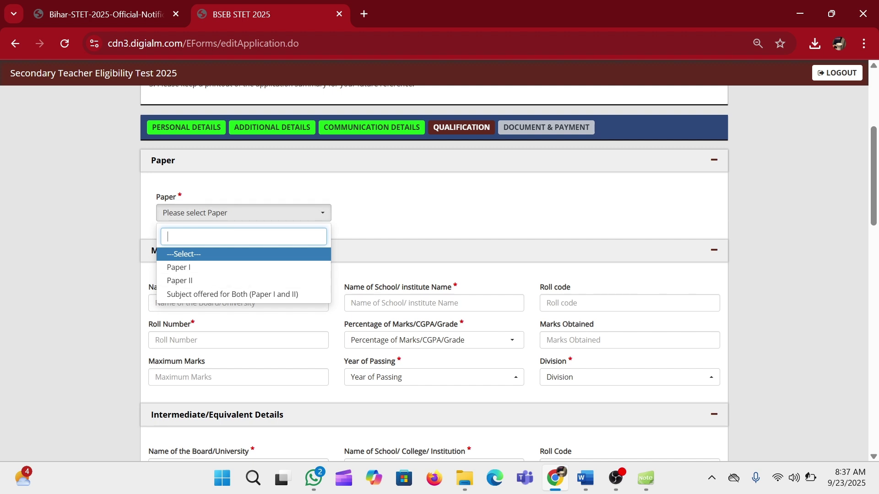
- Choose Paper II in the qualification form and look through the subjects offered for it
{"action": "left_click", "coordinate": [188, 284]}
{"action": "left_click", "coordinate": [407, 217]}
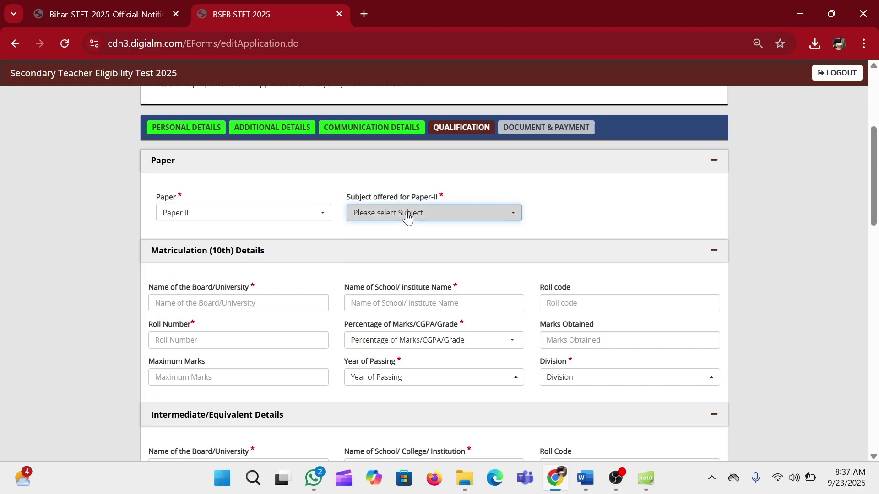
{"action": "scroll", "coordinate": [402, 364], "scroll_direction": "down", "scroll_amount": 5}
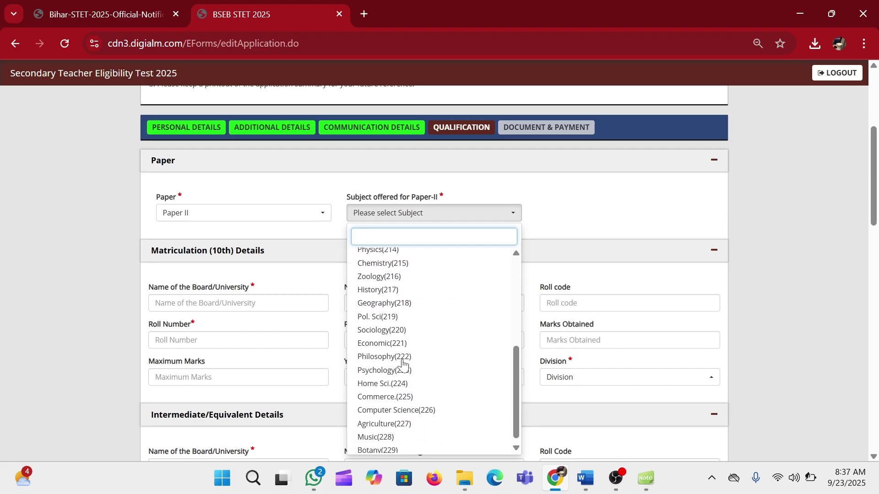
{"action": "scroll", "coordinate": [402, 364], "scroll_direction": "up", "scroll_amount": 5}
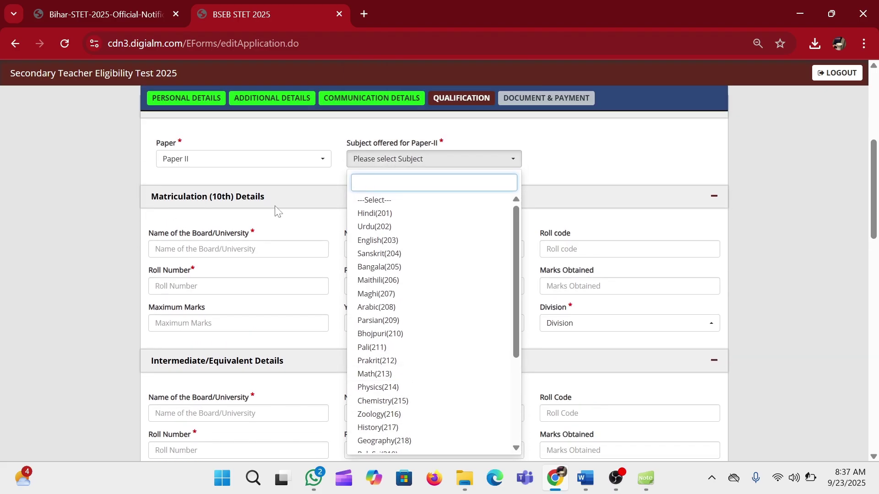
- Change the paper to Paper I and view the subjects offered for it
{"action": "left_click", "coordinate": [239, 166]}
{"action": "left_click", "coordinate": [196, 211]}
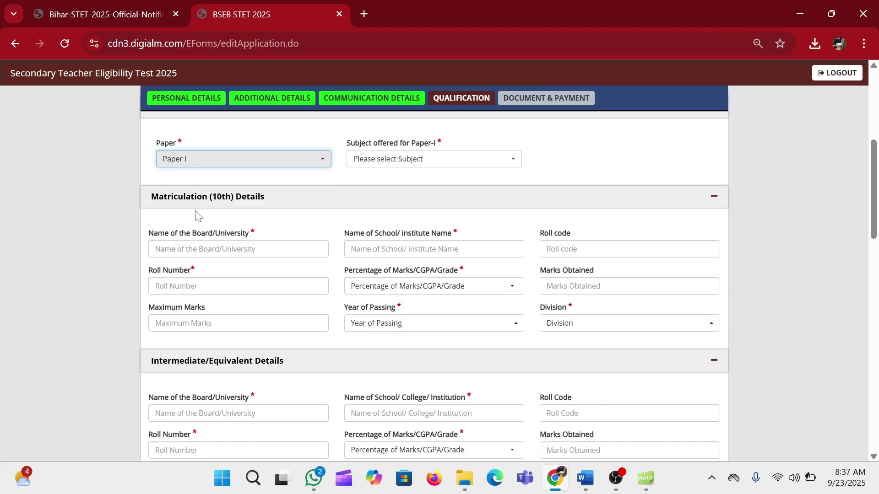
{"action": "left_click", "coordinate": [422, 164]}
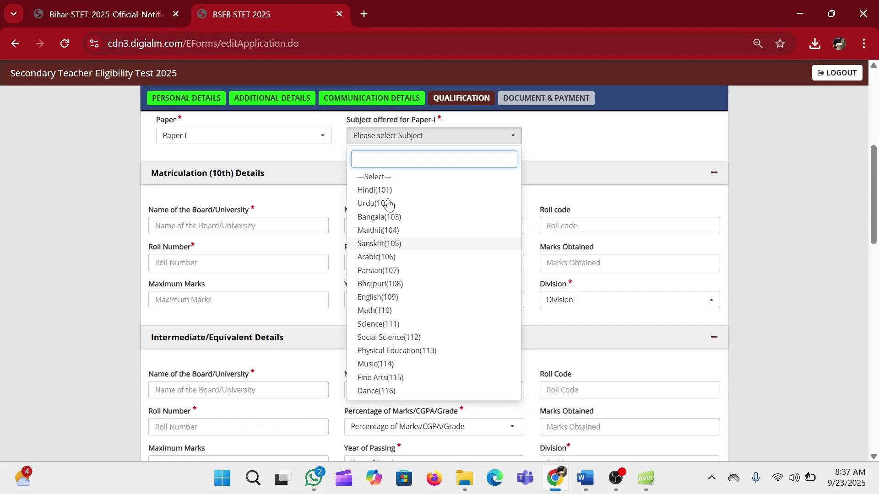
- Set the paper to Paper II and select Computer Science(226) as the subject offered
{"action": "left_click", "coordinate": [243, 143]}
{"action": "left_click", "coordinate": [197, 205]}
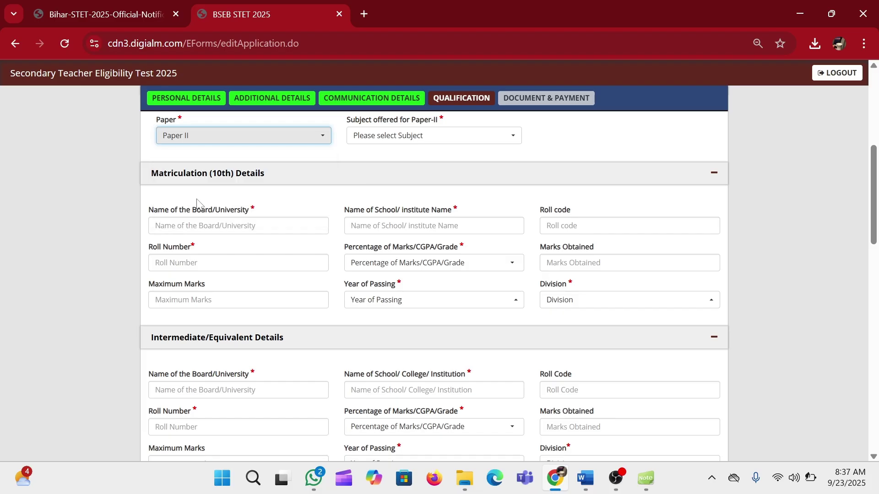
{"action": "left_click", "coordinate": [239, 145]}
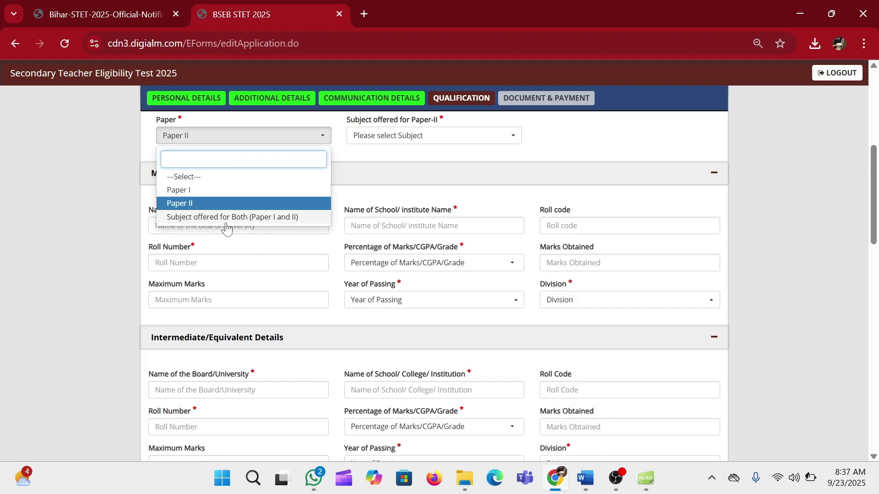
{"action": "left_click", "coordinate": [210, 204]}
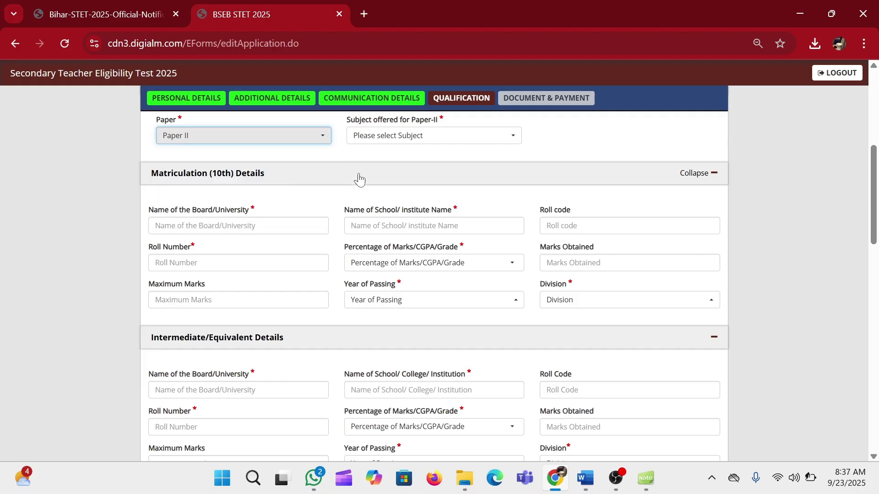
{"action": "left_click", "coordinate": [466, 136]}
{"action": "scroll", "coordinate": [416, 340], "scroll_direction": "down", "scroll_amount": 3}
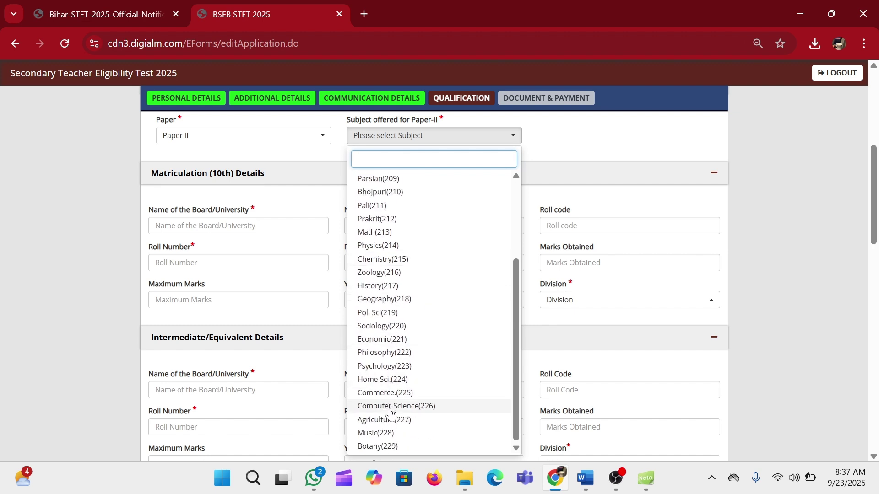
{"action": "left_click", "coordinate": [391, 406]}
{"action": "scroll", "coordinate": [274, 212], "scroll_direction": "up", "scroll_amount": 1}
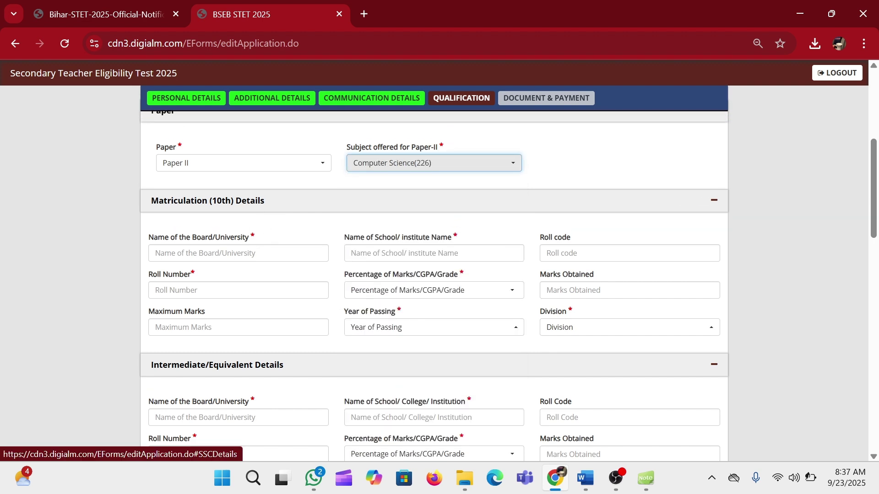
- Enter CBSE as the name of the board in the Matriculation (10th) details
{"action": "left_click", "coordinate": [238, 253]}
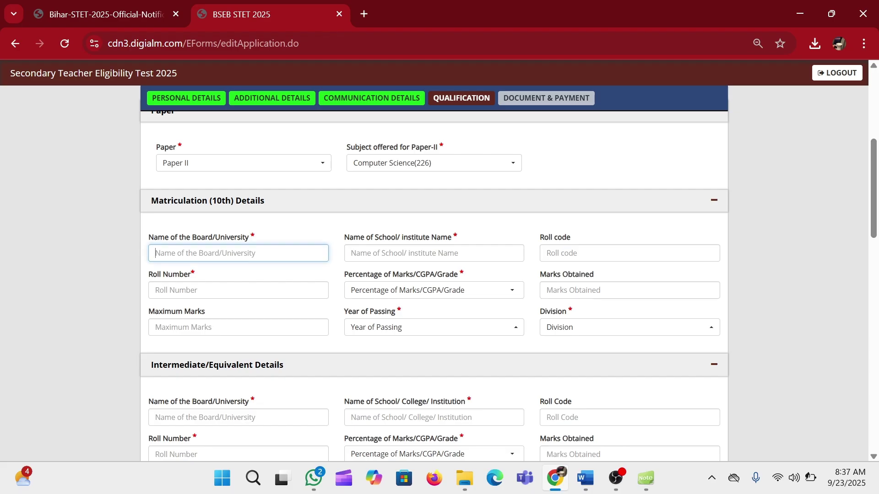
{"action": "type", "text": "CBSE"}
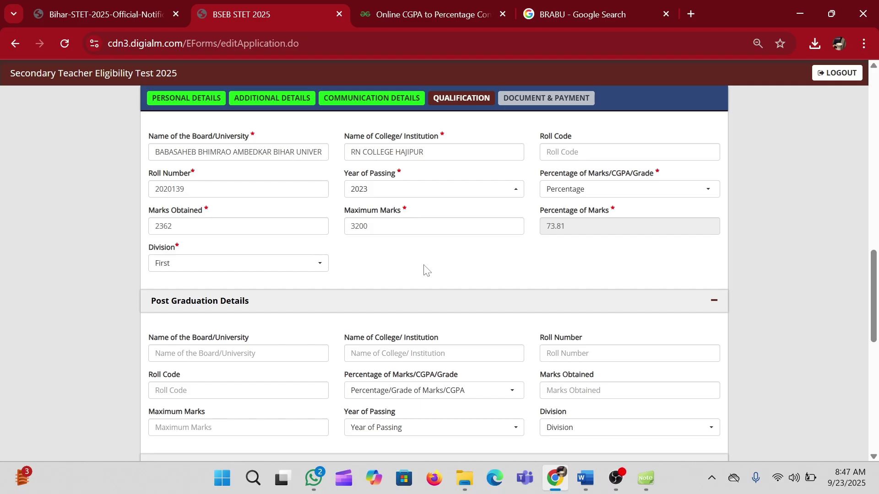
- Review the filled-in qualification form, save it and proceed to the document and payment section
{"action": "scroll", "coordinate": [426, 270], "scroll_direction": "down", "scroll_amount": 10}
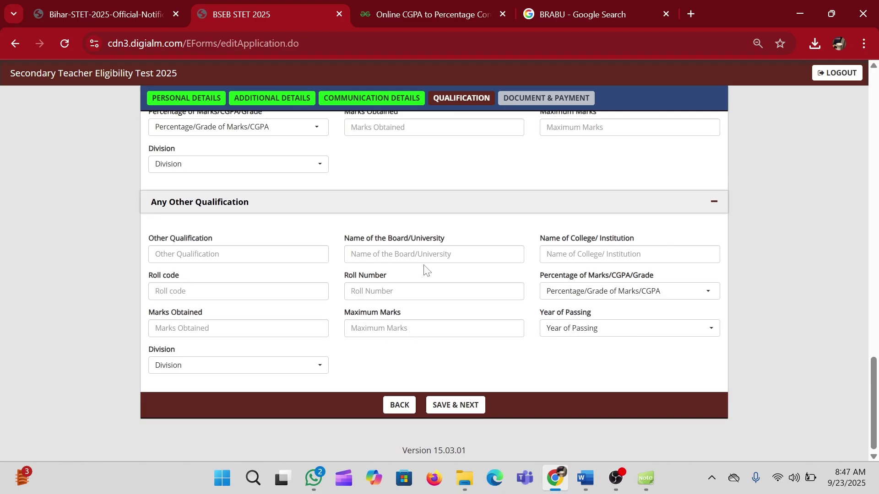
{"action": "scroll", "coordinate": [425, 270], "scroll_direction": "up", "scroll_amount": 8}
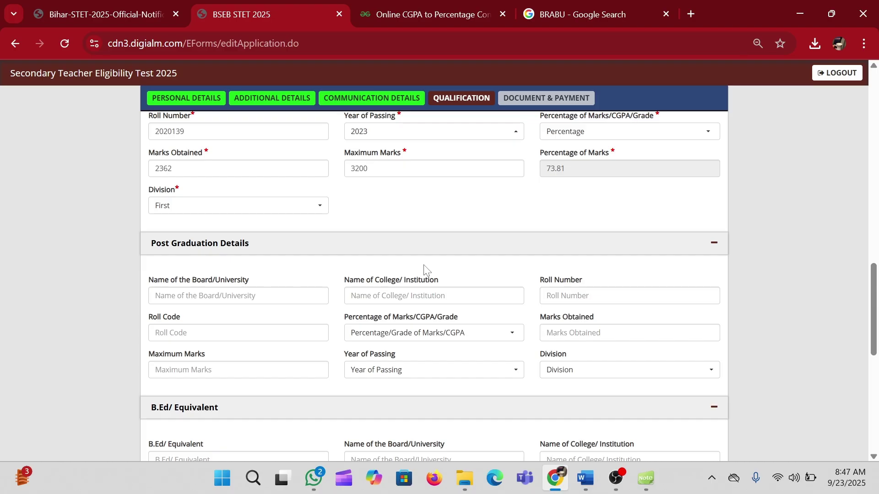
{"action": "scroll", "coordinate": [426, 270], "scroll_direction": "up", "scroll_amount": 1}
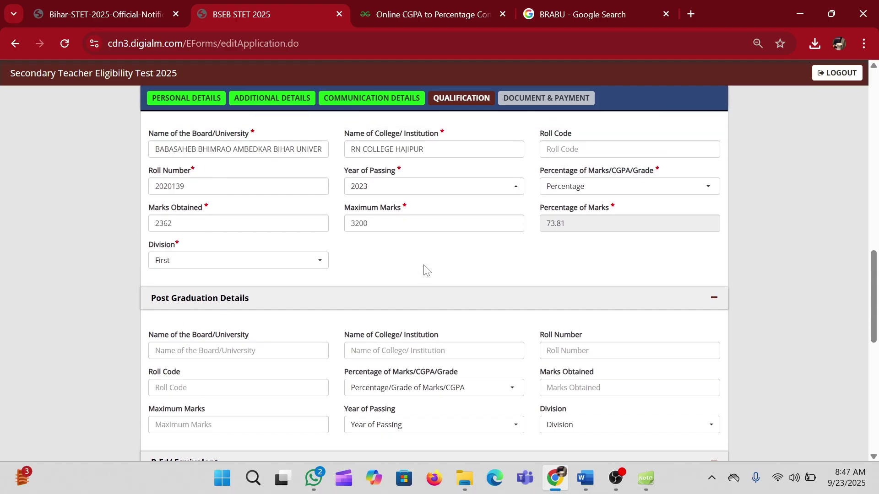
{"action": "scroll", "coordinate": [426, 270], "scroll_direction": "down", "scroll_amount": 3}
{"action": "scroll", "coordinate": [426, 270], "scroll_direction": "down", "scroll_amount": 7}
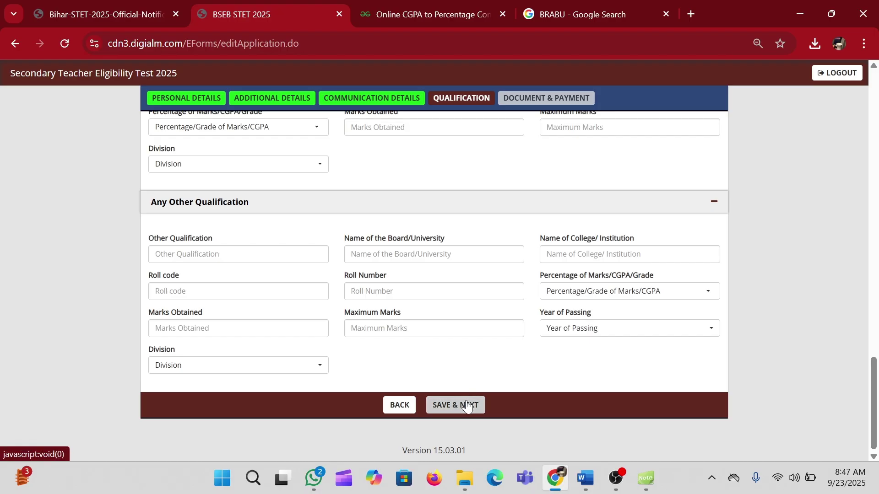
{"action": "left_click", "coordinate": [466, 406]}
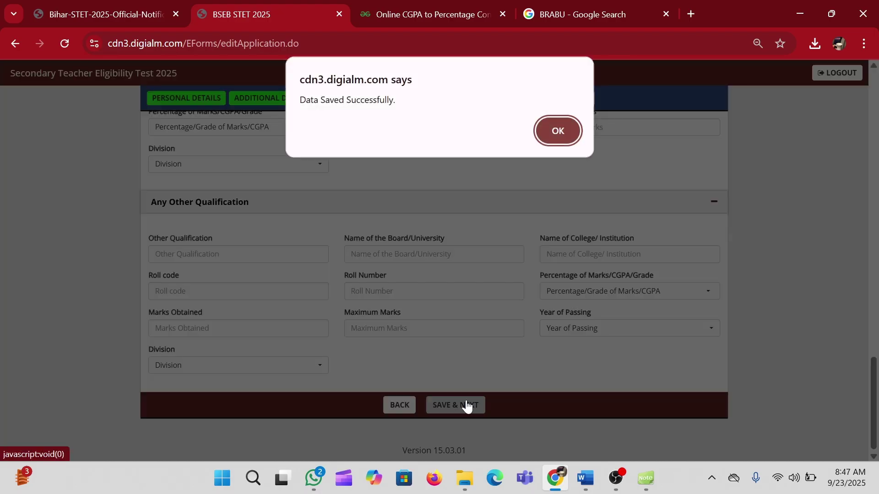
{"action": "left_click", "coordinate": [559, 130]}
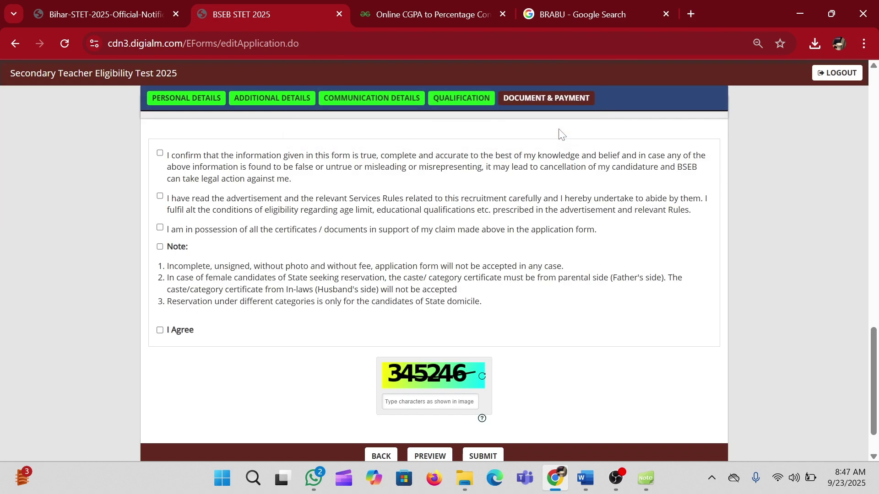
- Accept all the declarations, including the truthfulness, rules, certificates, Note and I Agree checkboxes
{"action": "left_click", "coordinate": [159, 154]}
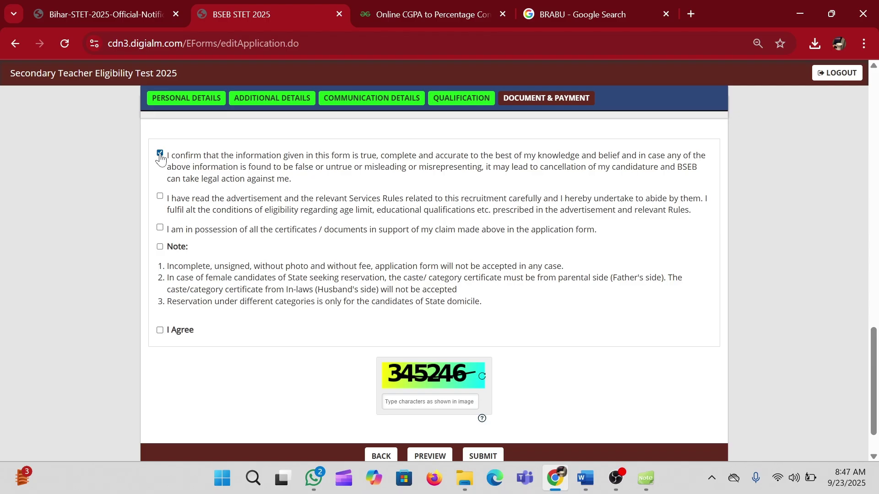
{"action": "left_click", "coordinate": [159, 196]}
{"action": "left_click", "coordinate": [159, 228]}
{"action": "left_click", "coordinate": [160, 247]}
{"action": "left_click", "coordinate": [160, 332]}
- Enter the captcha characters shown in the image and open the preview of the application
{"action": "type", "text": "345"}
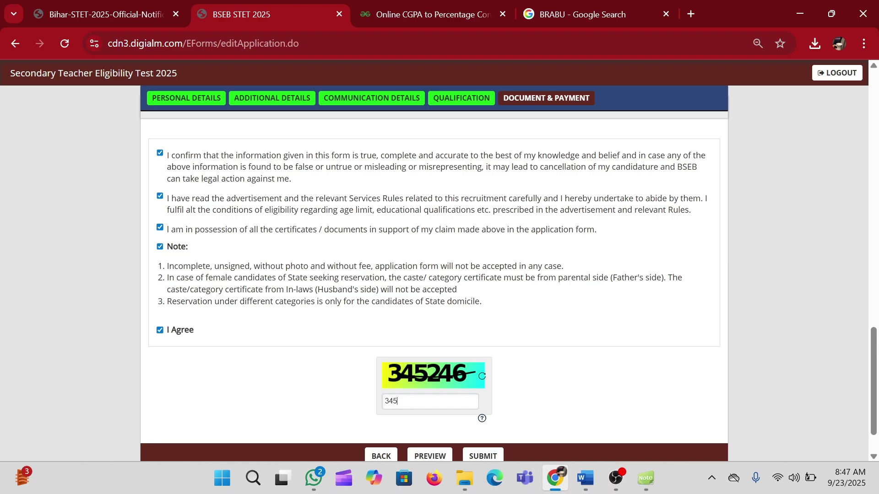
{"action": "type", "text": "246"}
{"action": "scroll", "coordinate": [428, 408], "scroll_direction": "down", "scroll_amount": 1}
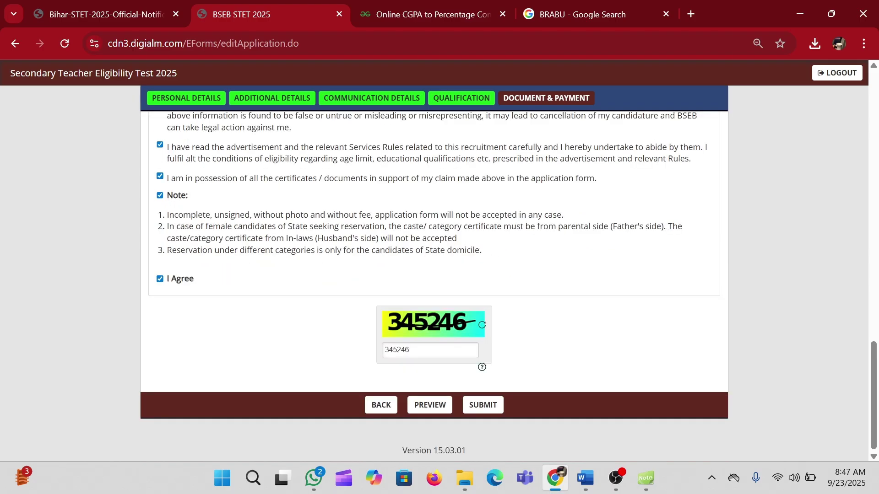
{"action": "left_click", "coordinate": [428, 405]}
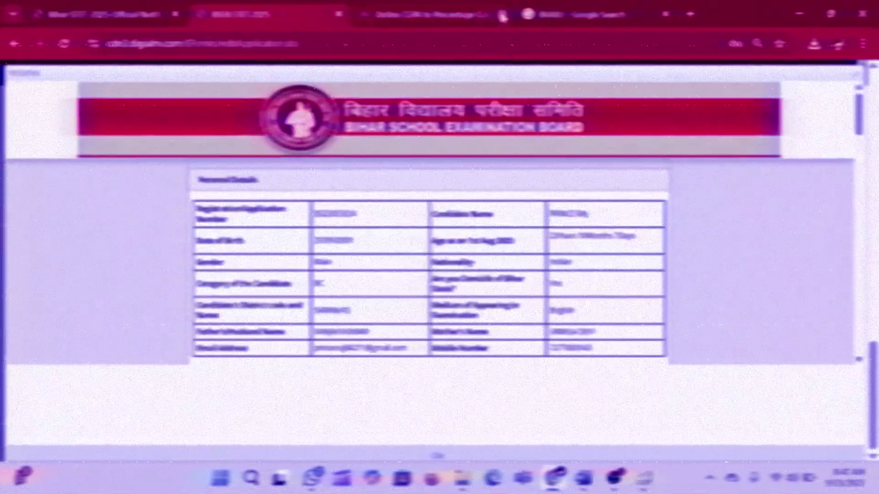
- Close the CGPA to percentage converter page and review the application preview from the personal details down to the declaration
{"action": "left_click", "coordinate": [502, 16]}
{"action": "scroll", "coordinate": [504, 250], "scroll_direction": "down", "scroll_amount": 1}
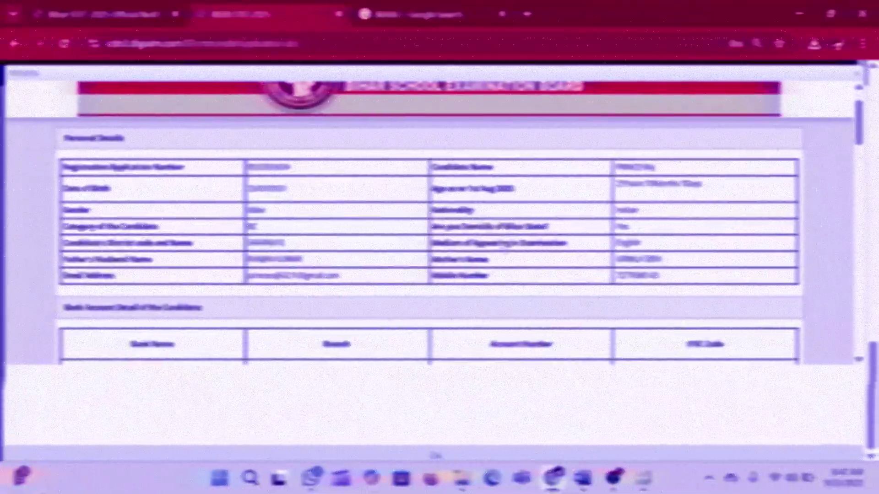
{"action": "scroll", "coordinate": [506, 251], "scroll_direction": "up", "scroll_amount": 1}
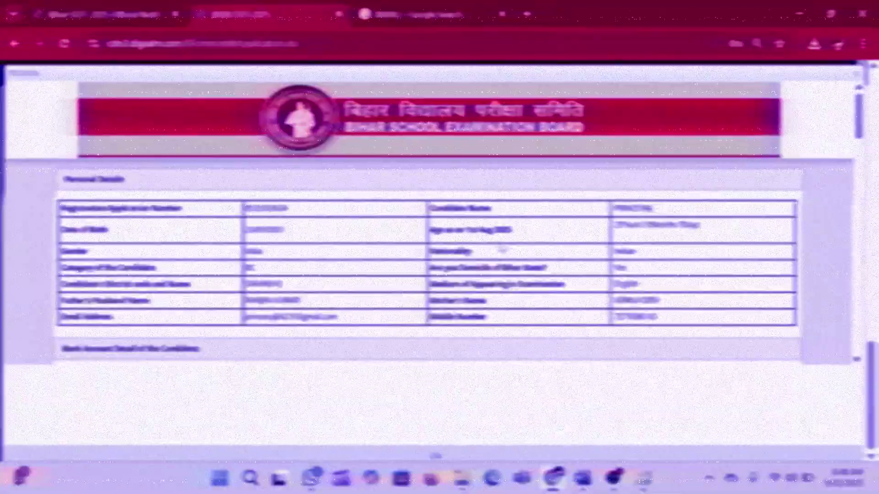
{"action": "scroll", "coordinate": [502, 248], "scroll_direction": "down", "scroll_amount": 5}
{"action": "scroll", "coordinate": [503, 247], "scroll_direction": "down", "scroll_amount": 10}
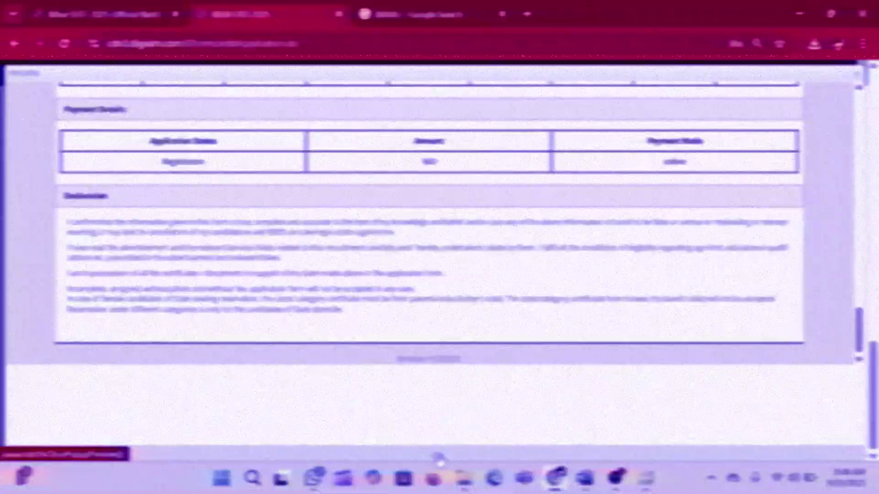
- Close the application preview, try to submit the application and dismiss the alert
{"action": "scroll", "coordinate": [497, 266], "scroll_direction": "up", "scroll_amount": 4}
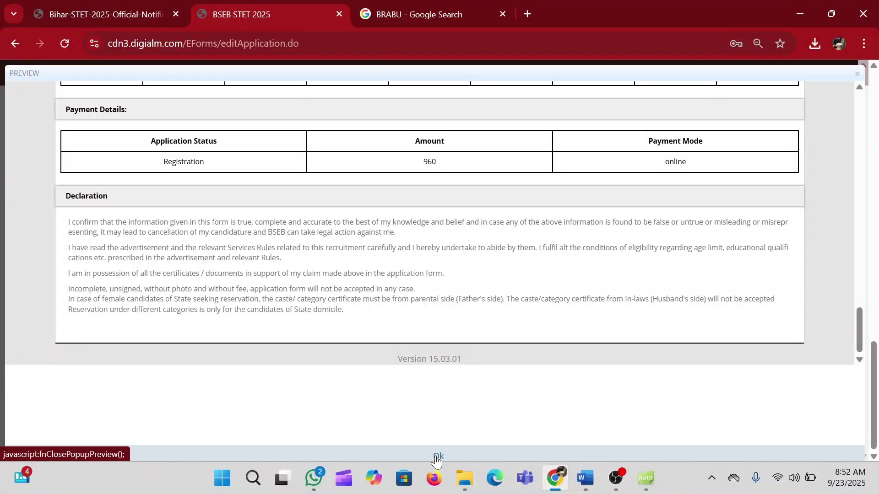
{"action": "left_click", "coordinate": [438, 458]}
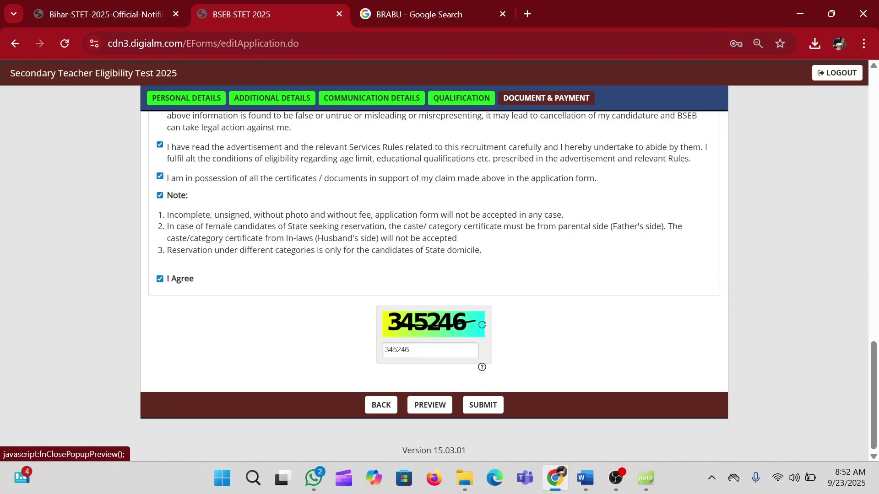
{"action": "left_click", "coordinate": [478, 405]}
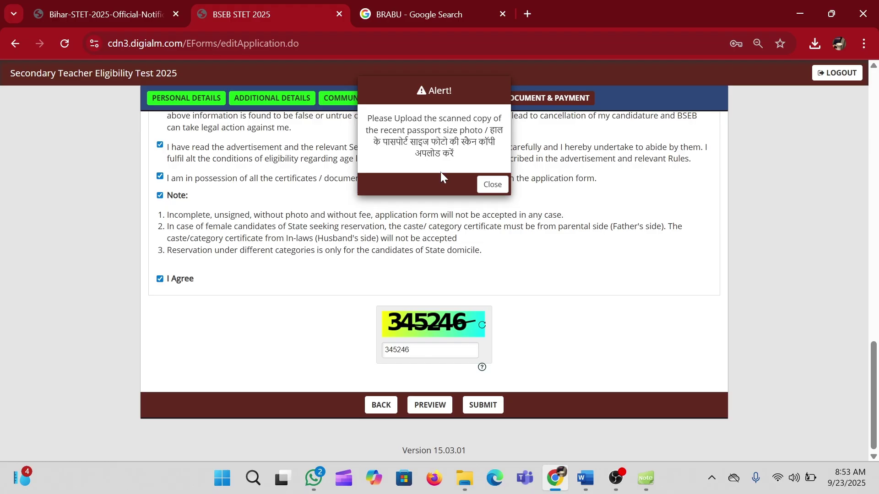
{"action": "left_click", "coordinate": [491, 185]}
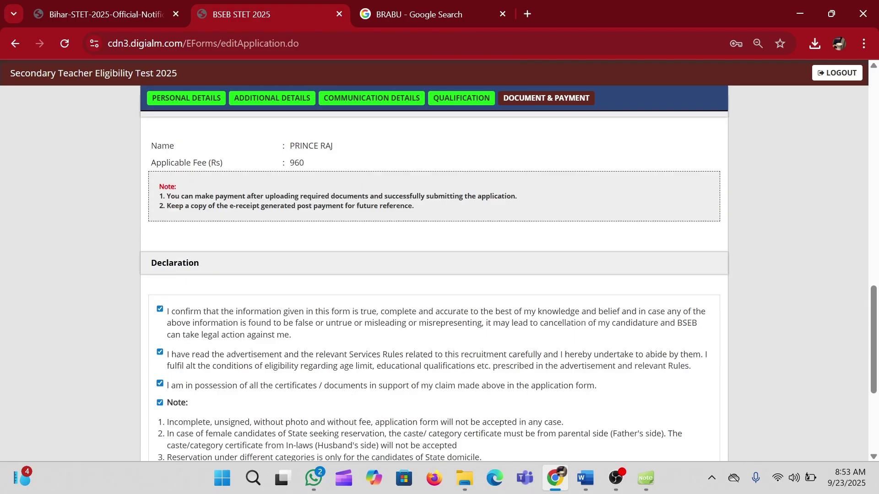
- Check the upload size and format requirements for the passport photo, signature, caste certificate, State Domicile Certificate and 10th class documents
{"action": "scroll", "coordinate": [537, 334], "scroll_direction": "down", "scroll_amount": 5}
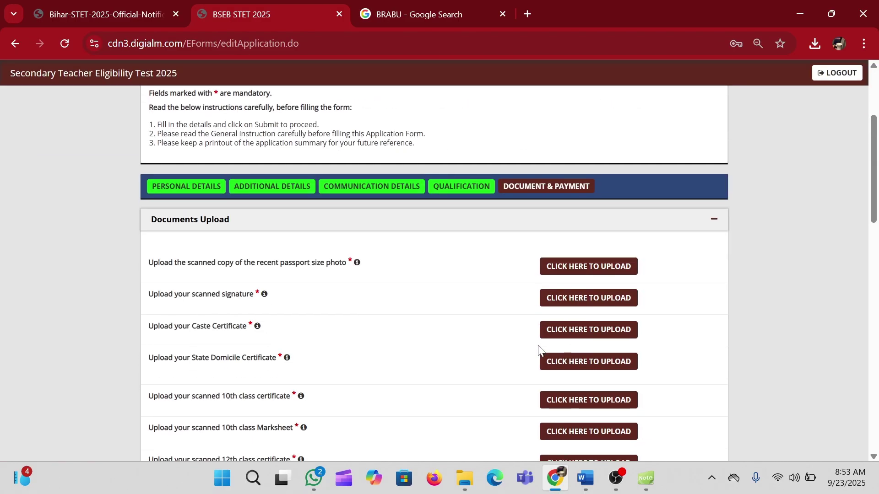
{"action": "scroll", "coordinate": [539, 348], "scroll_direction": "down", "scroll_amount": 1}
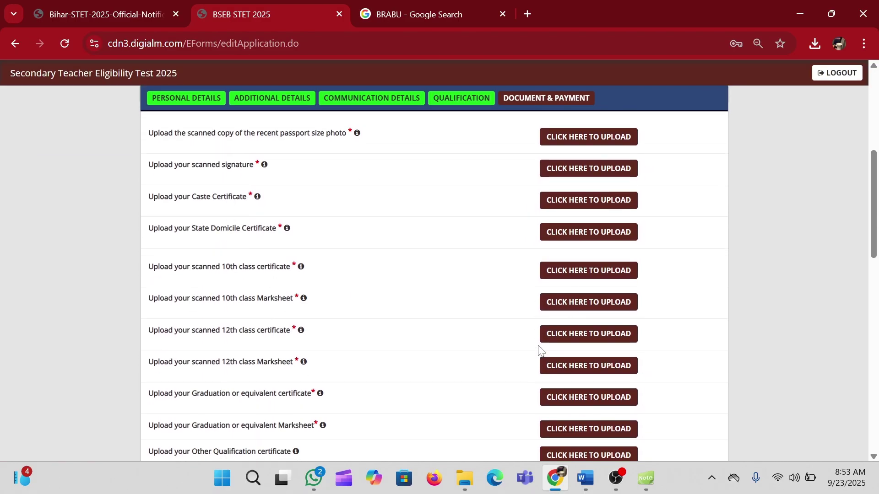
{"action": "scroll", "coordinate": [538, 348], "scroll_direction": "up", "scroll_amount": 1}
{"action": "scroll", "coordinate": [538, 348], "scroll_direction": "up", "scroll_amount": 2}
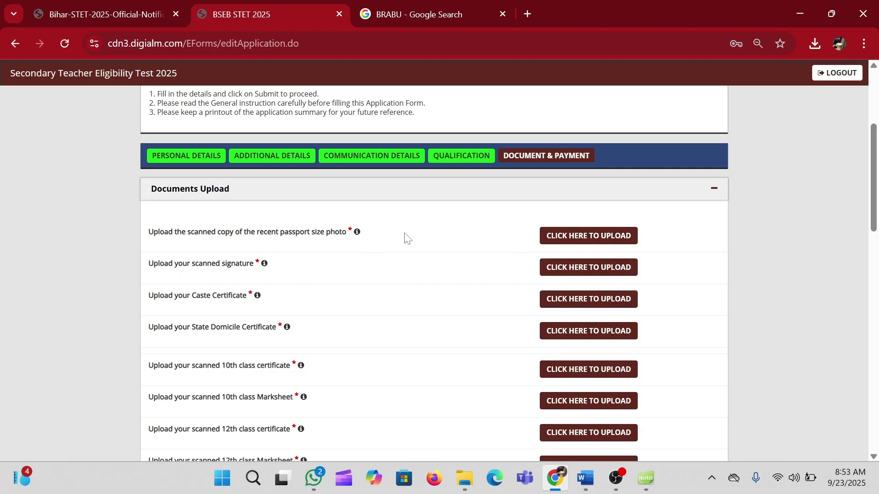
{"action": "mouse_move", "coordinate": [359, 236]}
{"action": "mouse_move", "coordinate": [359, 233]}
{"action": "scroll", "coordinate": [252, 268], "scroll_direction": "down", "scroll_amount": 1}
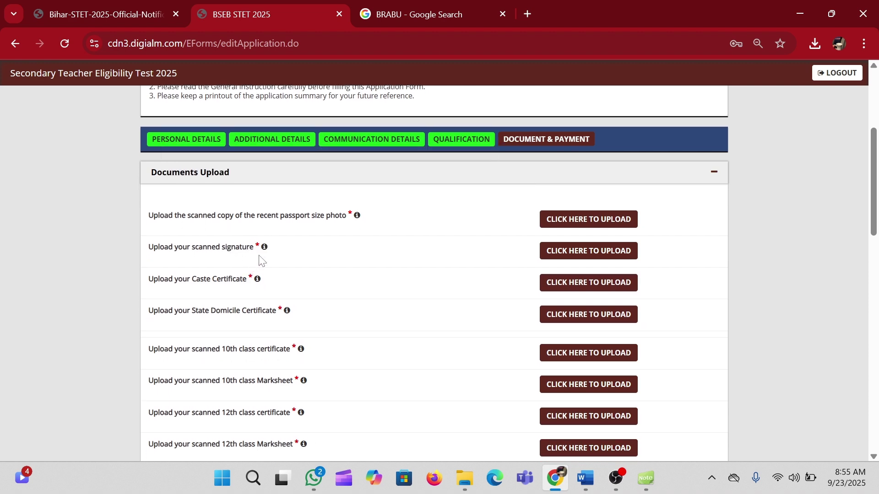
{"action": "mouse_move", "coordinate": [264, 248]}
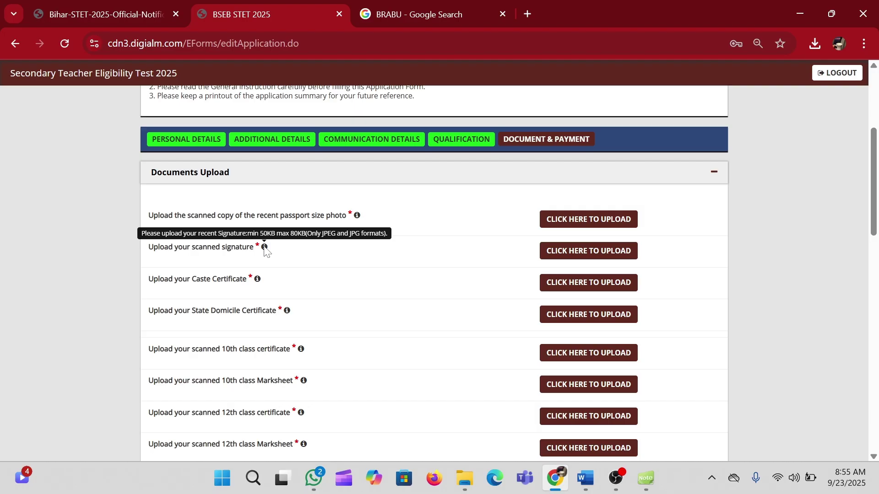
{"action": "mouse_move", "coordinate": [257, 280]}
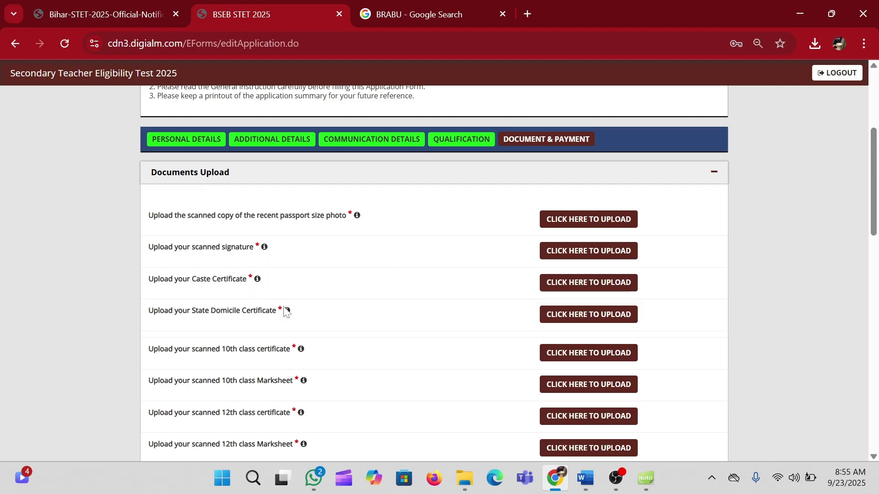
{"action": "mouse_move", "coordinate": [288, 314]}
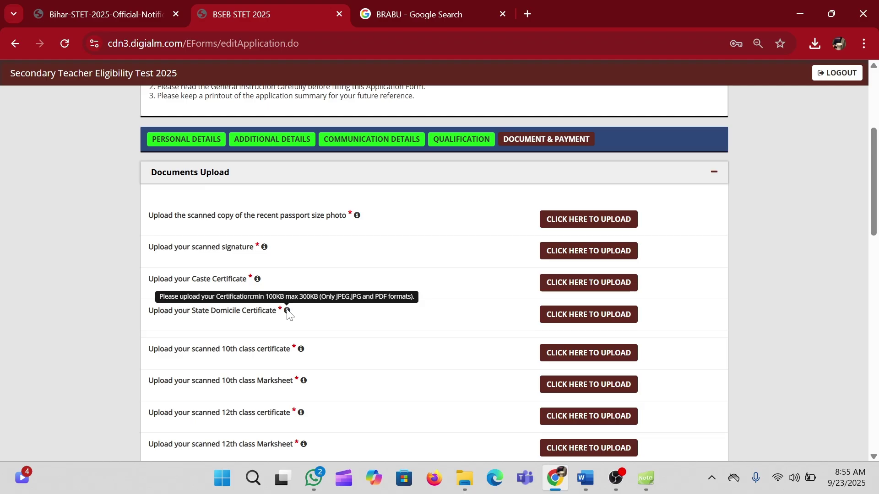
{"action": "mouse_move", "coordinate": [303, 355]}
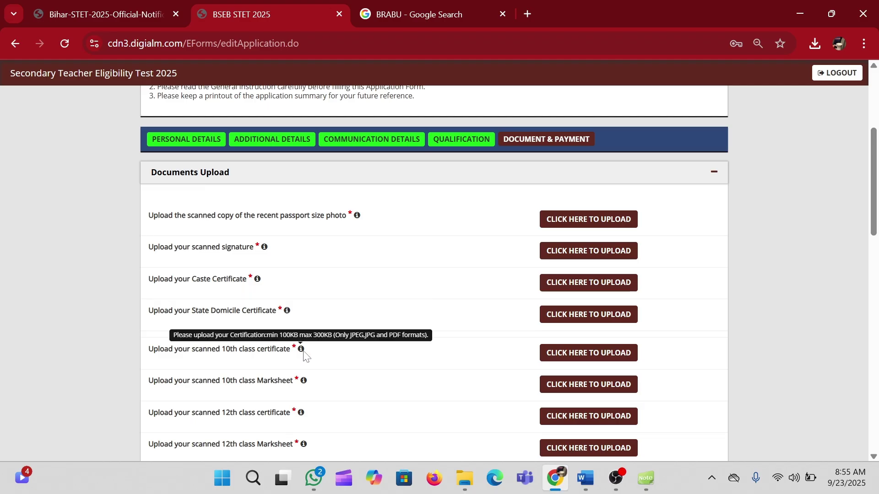
{"action": "mouse_move", "coordinate": [304, 383]}
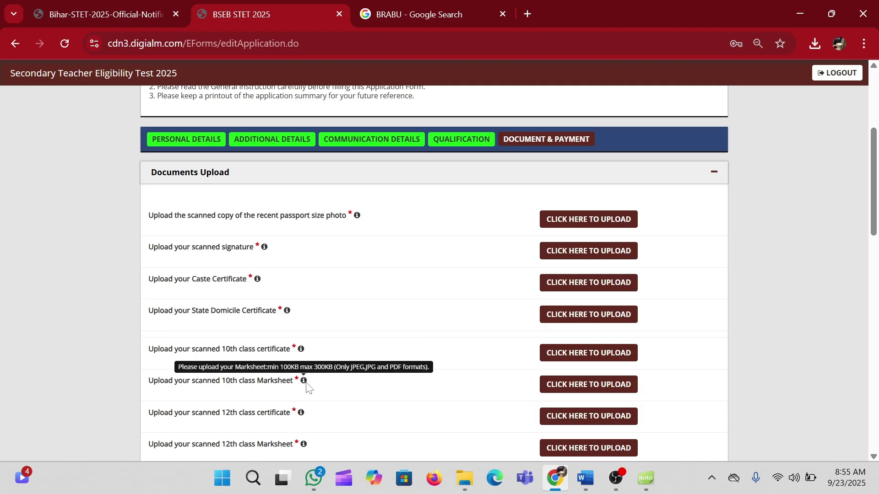
- Check the upload size and format requirements for the 12th class, graduation and other qualification certificates and marksheets
{"action": "scroll", "coordinate": [307, 386], "scroll_direction": "down", "scroll_amount": 1}
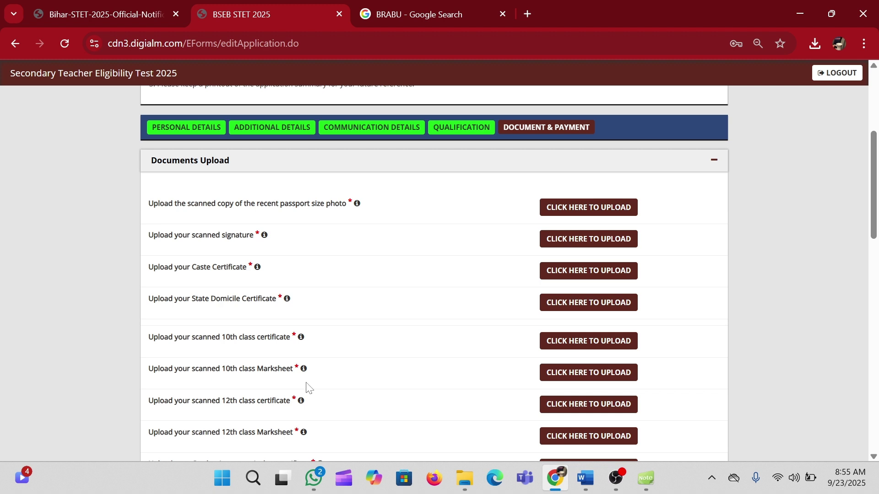
{"action": "scroll", "coordinate": [306, 387], "scroll_direction": "down", "scroll_amount": 2}
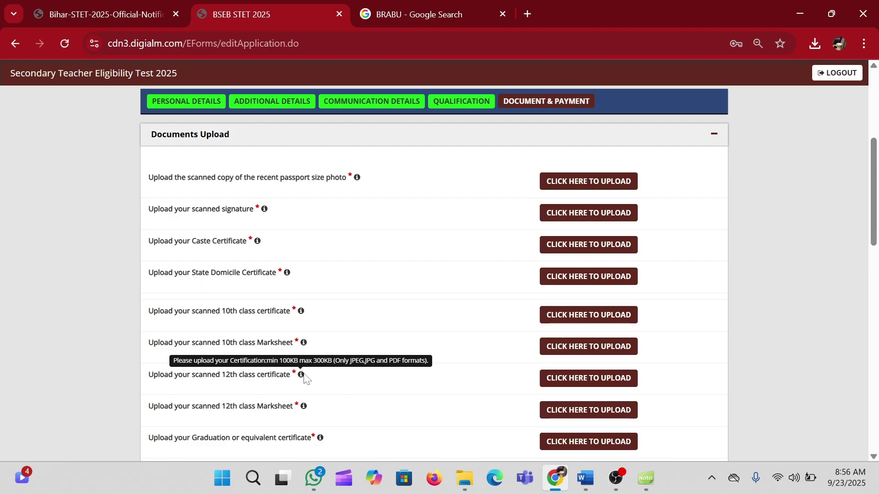
{"action": "scroll", "coordinate": [304, 379], "scroll_direction": "down", "scroll_amount": 1}
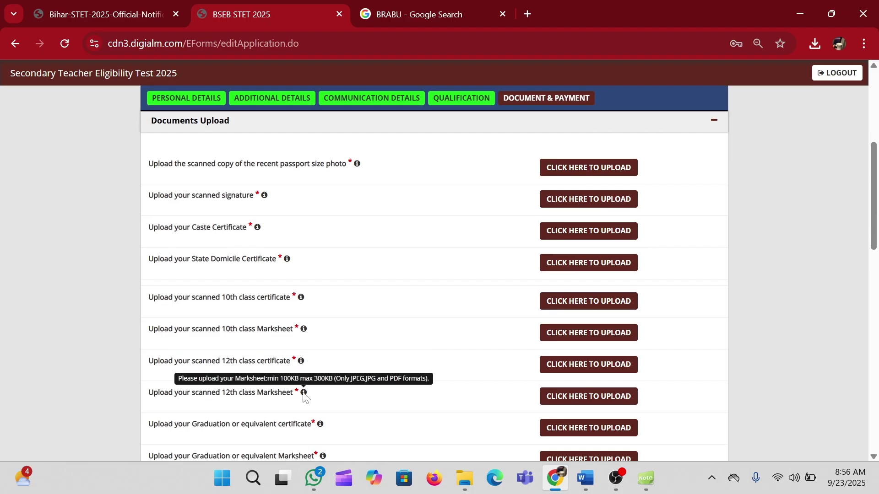
{"action": "scroll", "coordinate": [303, 396], "scroll_direction": "down", "scroll_amount": 1}
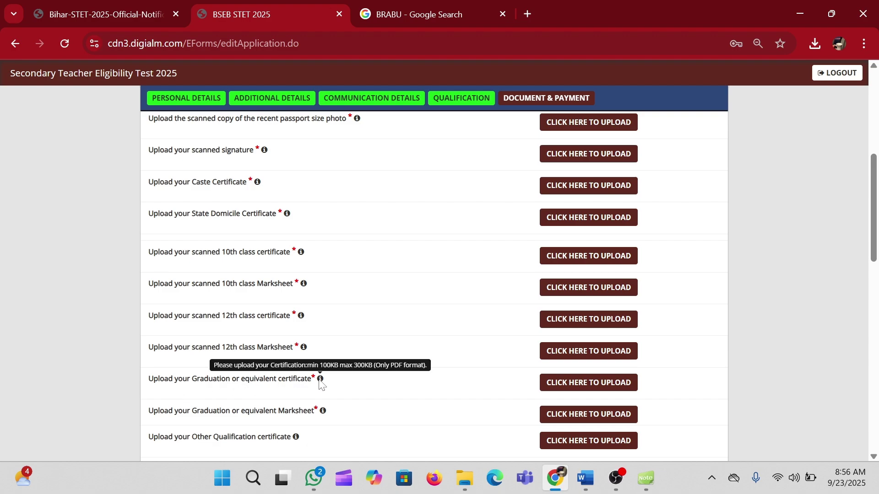
{"action": "scroll", "coordinate": [321, 385], "scroll_direction": "down", "scroll_amount": 1}
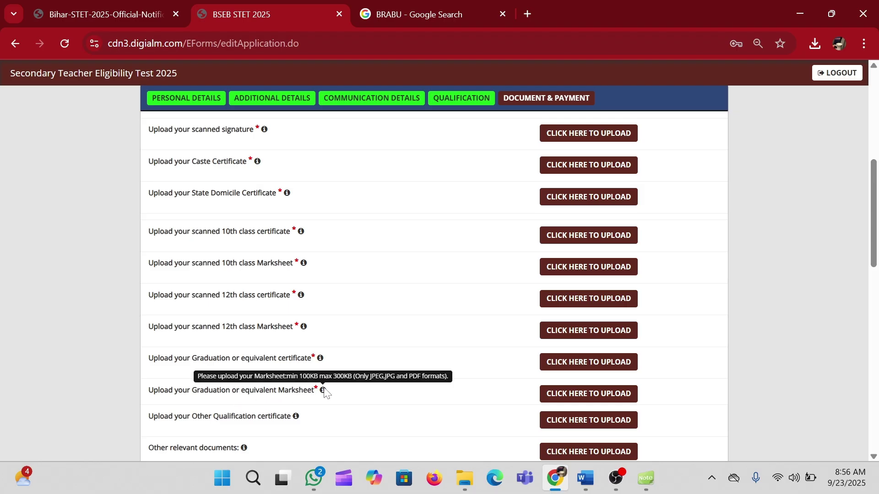
{"action": "scroll", "coordinate": [325, 392], "scroll_direction": "down", "scroll_amount": 1}
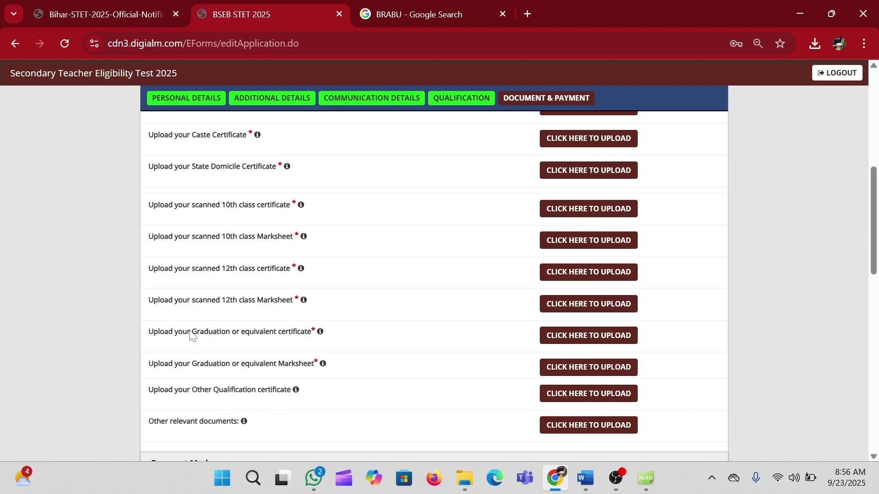
{"action": "mouse_move", "coordinate": [322, 337]}
{"action": "mouse_move", "coordinate": [295, 391]}
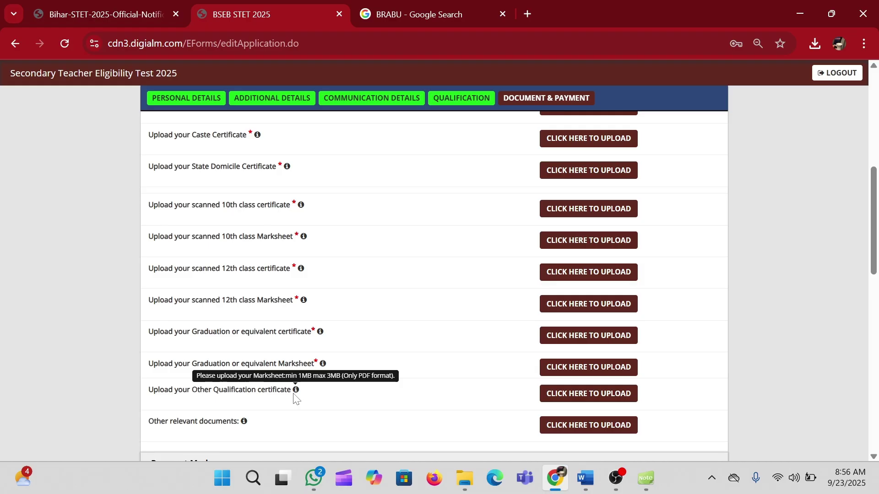
{"action": "key", "text": "super+Tab"}
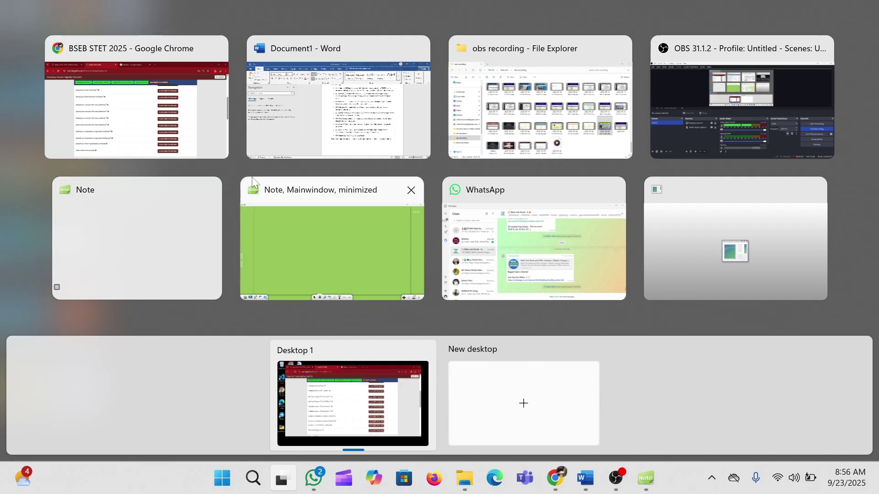
{"action": "left_click", "coordinate": [176, 136]}
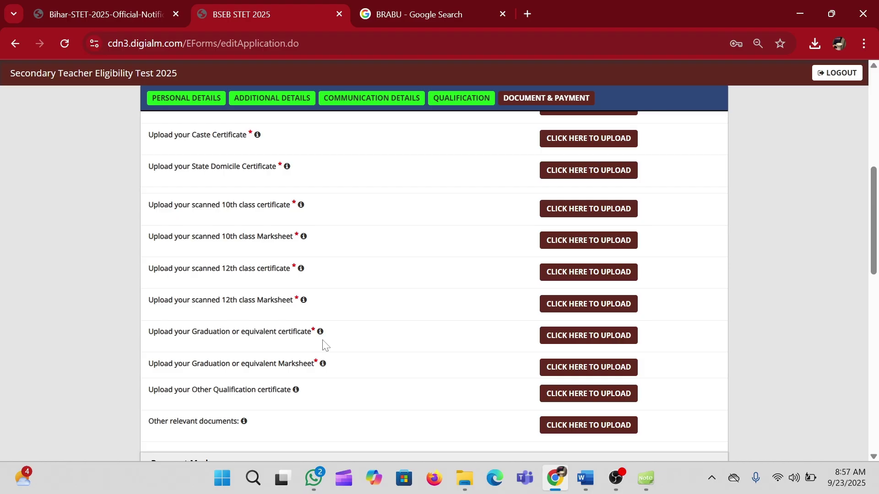
- Choose Online as the payment mode and go over the payment details and declarations
{"action": "scroll", "coordinate": [432, 381], "scroll_direction": "down", "scroll_amount": 2}
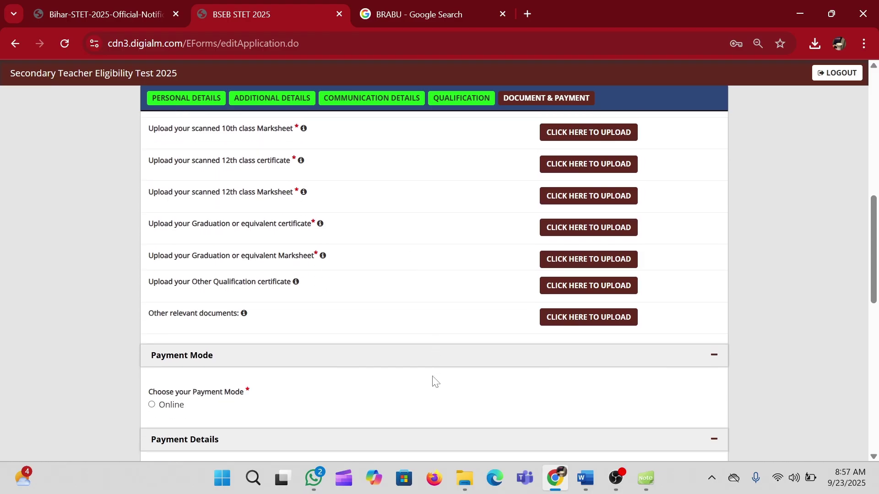
{"action": "scroll", "coordinate": [433, 381], "scroll_direction": "down", "scroll_amount": 2}
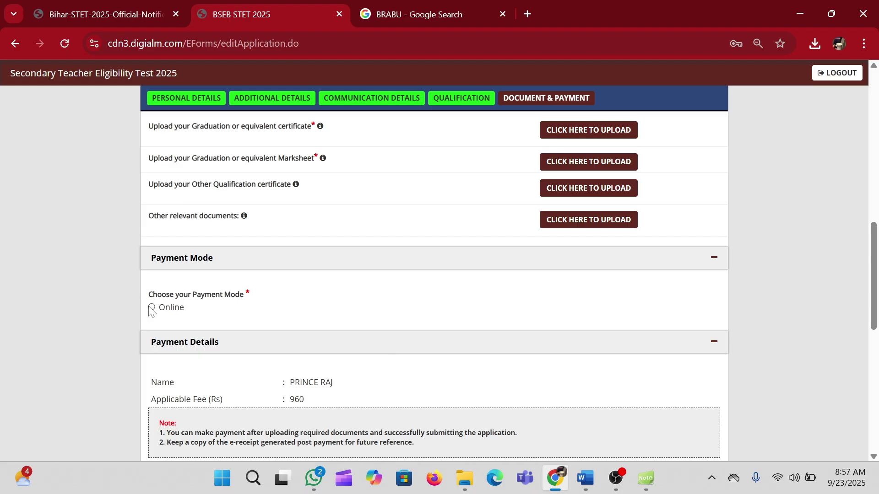
{"action": "left_click", "coordinate": [152, 308]}
{"action": "scroll", "coordinate": [298, 345], "scroll_direction": "down", "scroll_amount": 1}
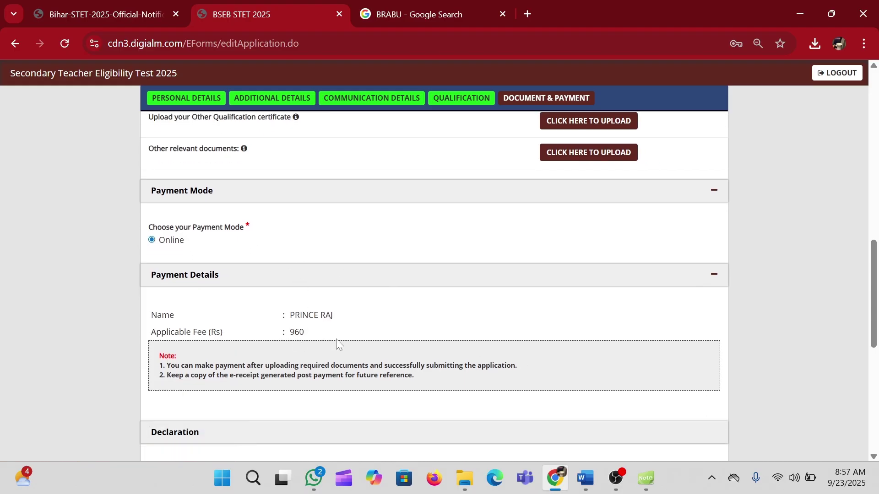
{"action": "scroll", "coordinate": [338, 344], "scroll_direction": "down", "scroll_amount": 2}
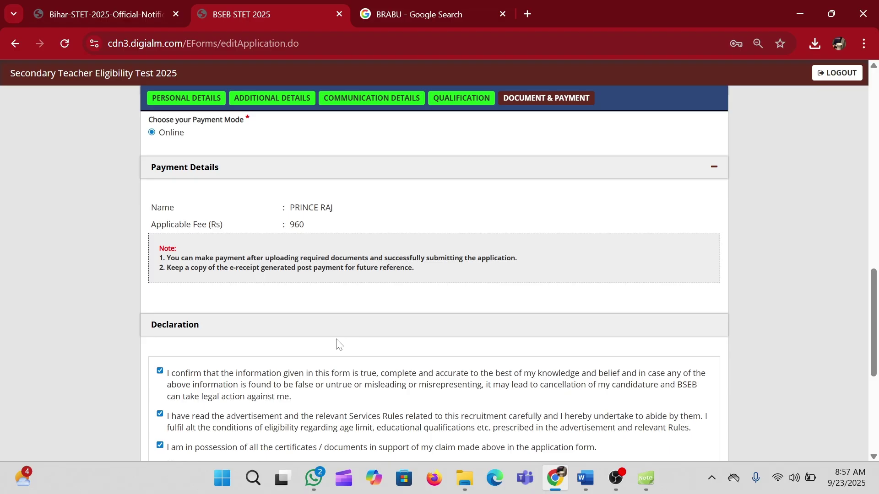
{"action": "scroll", "coordinate": [337, 344], "scroll_direction": "down", "scroll_amount": 5}
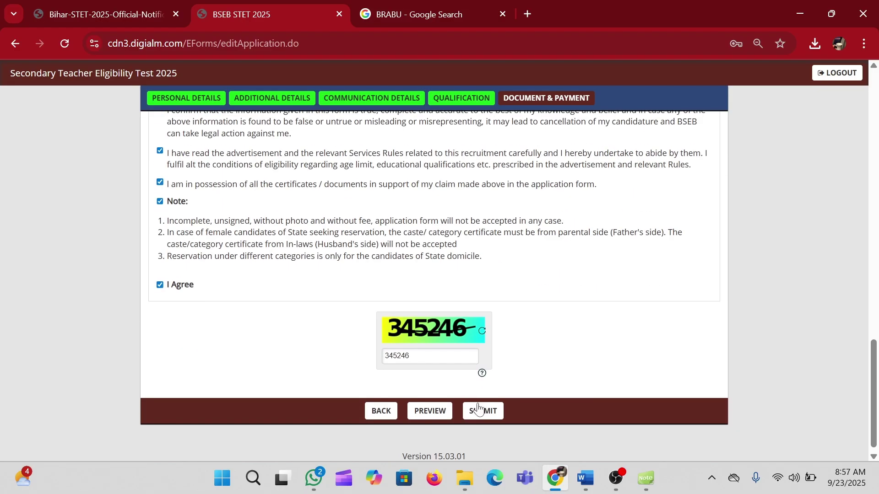